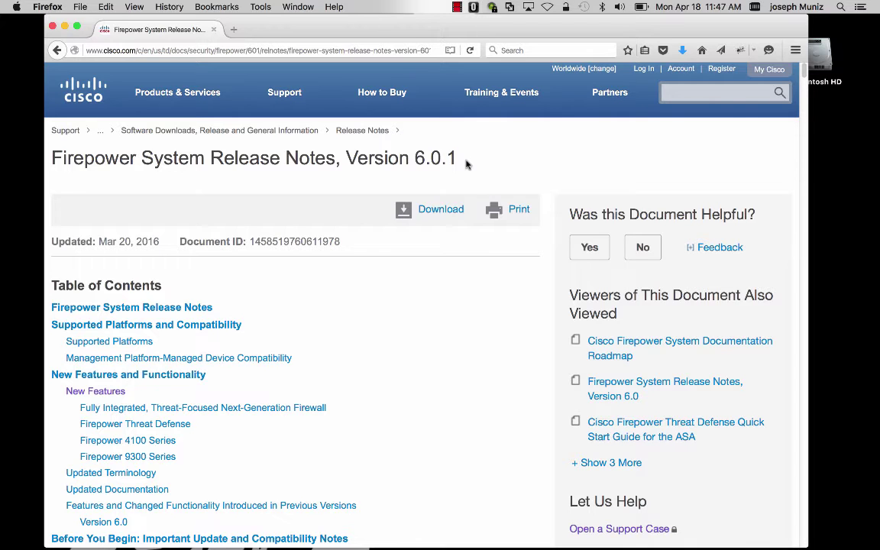
- Highlight the 'Version 6.0.1' title in the Firefox release notes
left_click_drag(466, 164, 347, 162)
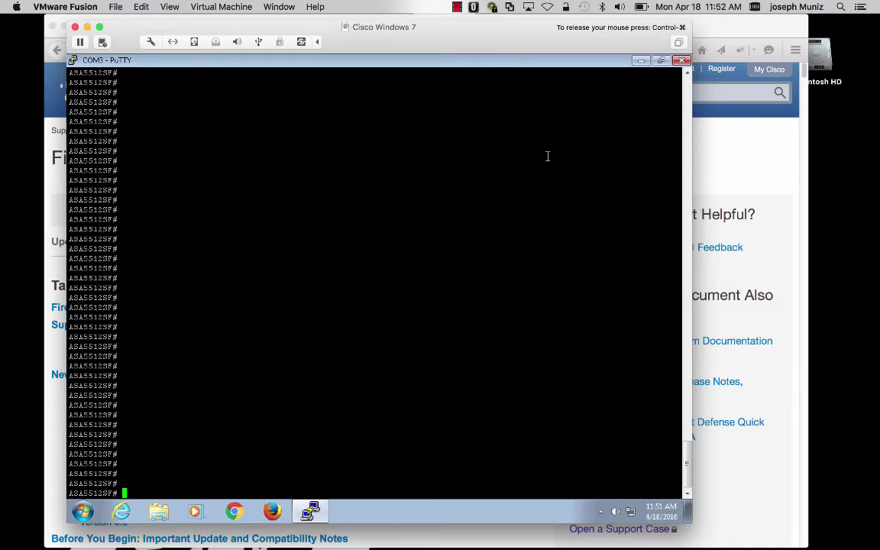
- Run 'show module' and highlight the sfr row showing FirePOWER Up at 6.0.1-29
type("show modul")
key("Tab")
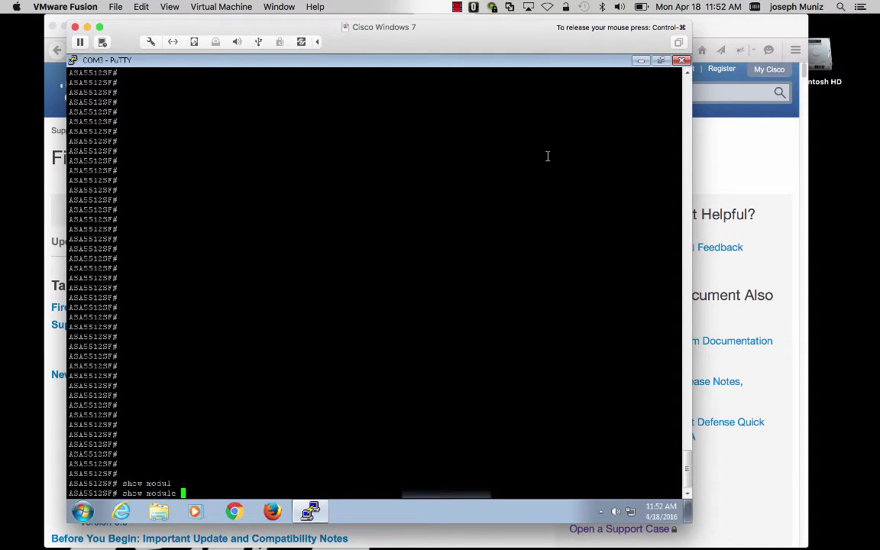
key("Return")
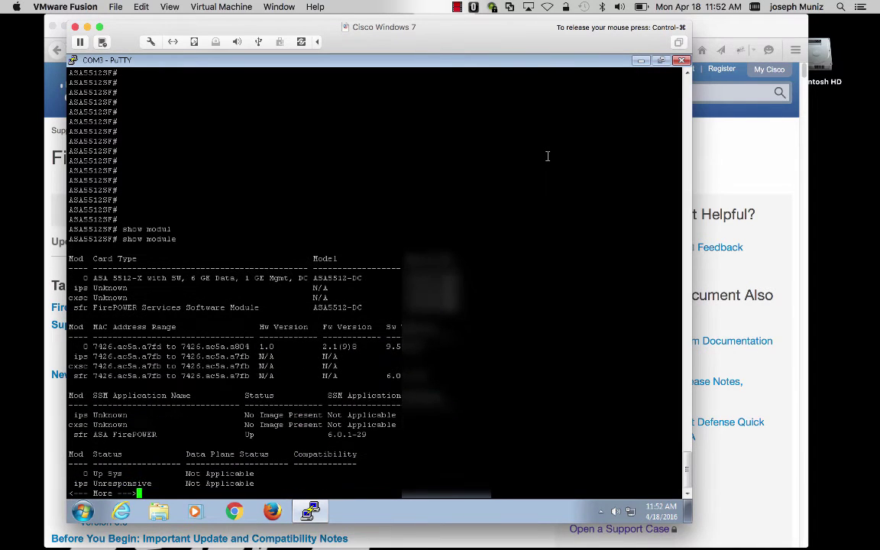
left_click_drag(70, 434, 381, 434)
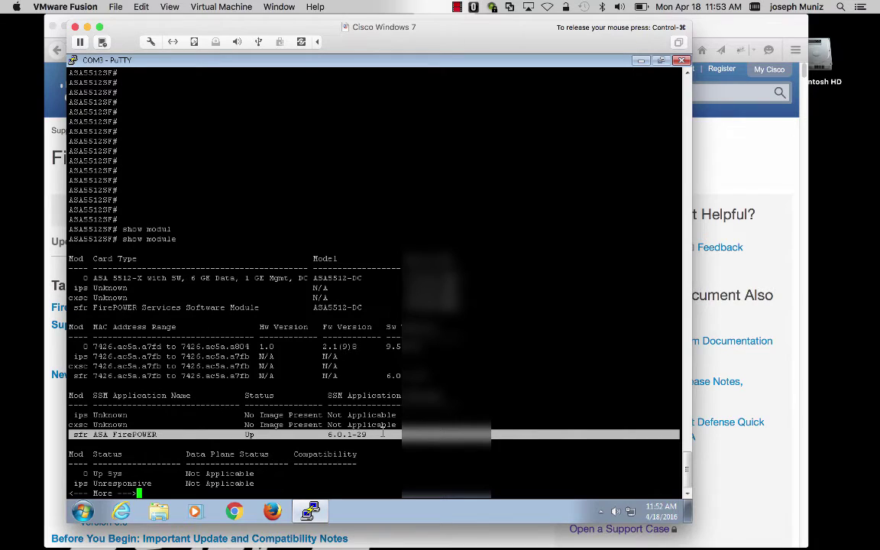
left_click(70, 415)
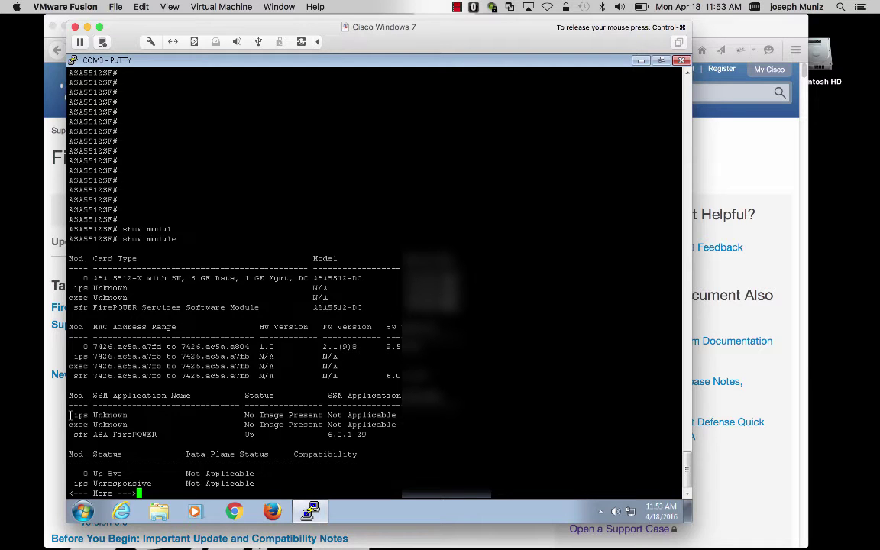
- Show the rest of the module output and stage 'sw-module module ips uninstall' at the prompt
key("space")
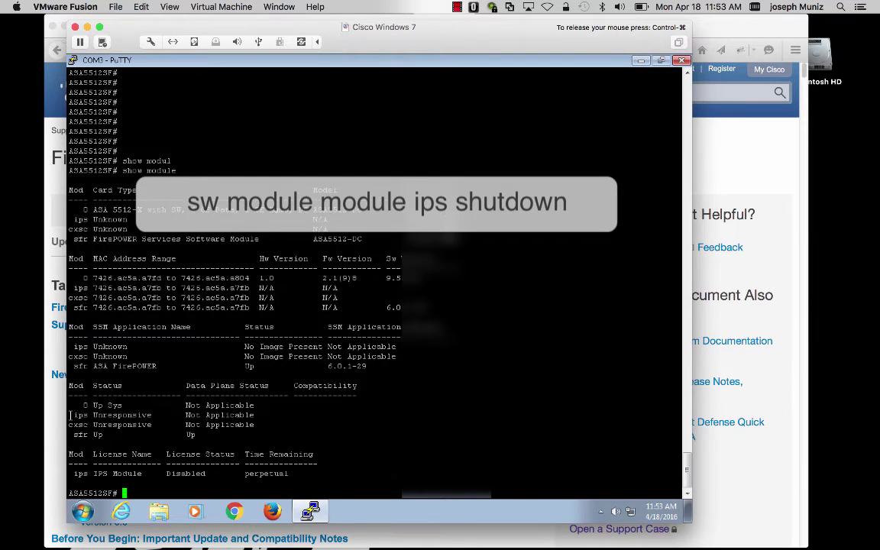
type("sw-module module ips shutdown")
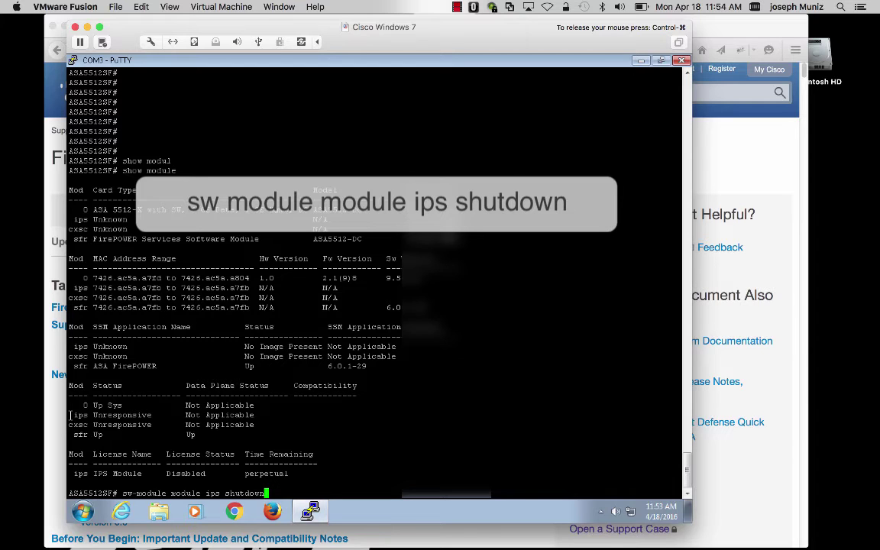
key("BackSpace")
key("BackSpace")
key("BackSpace")
key("BackSpace")
key("BackSpace")
key("BackSpace")
key("BackSpace")
key("BackSpace")
type("uninstall")
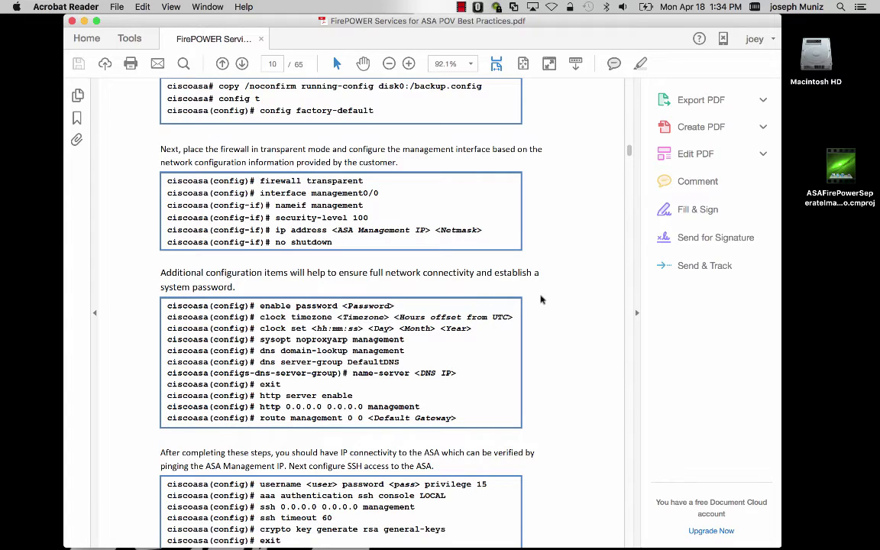
- Highlight 'config factory-default', 'firewall transparent' and the management0/0 interface block in the PDF
left_click_drag(260, 111, 373, 111)
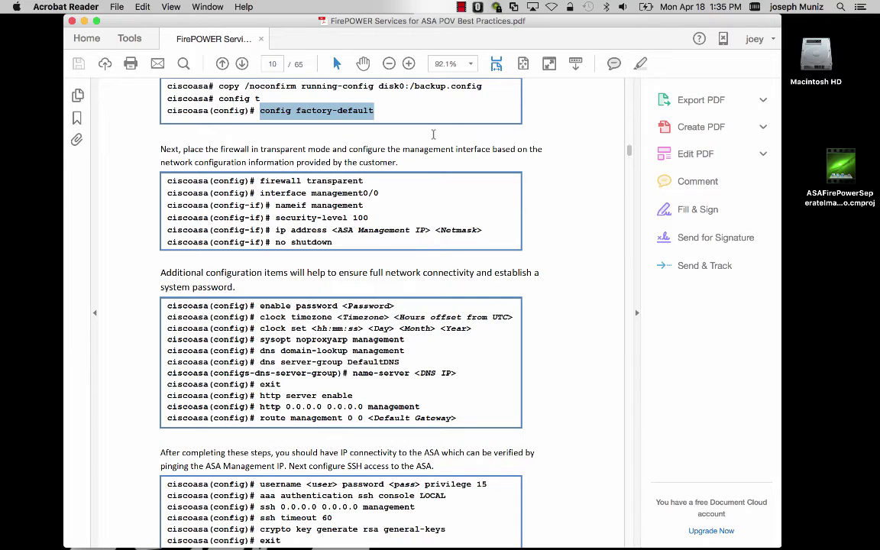
left_click_drag(260, 181, 364, 181)
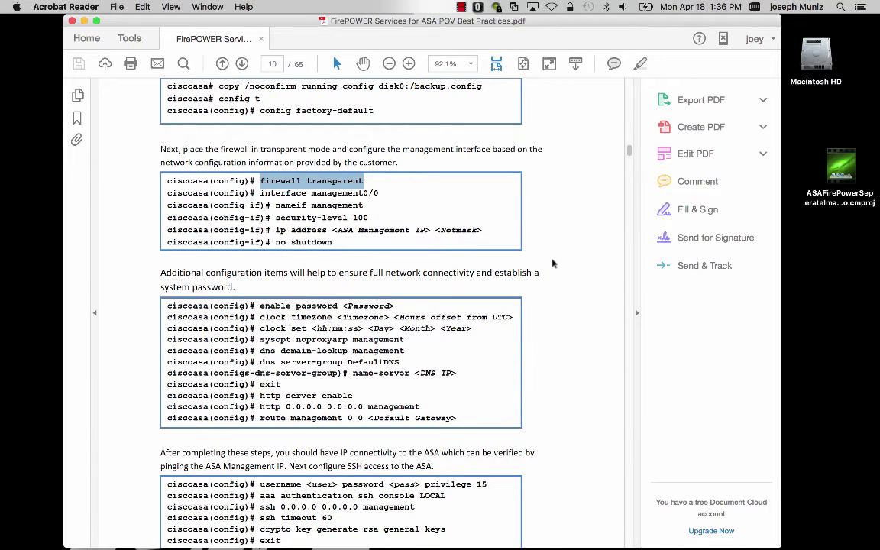
left_click_drag(165, 189, 336, 244)
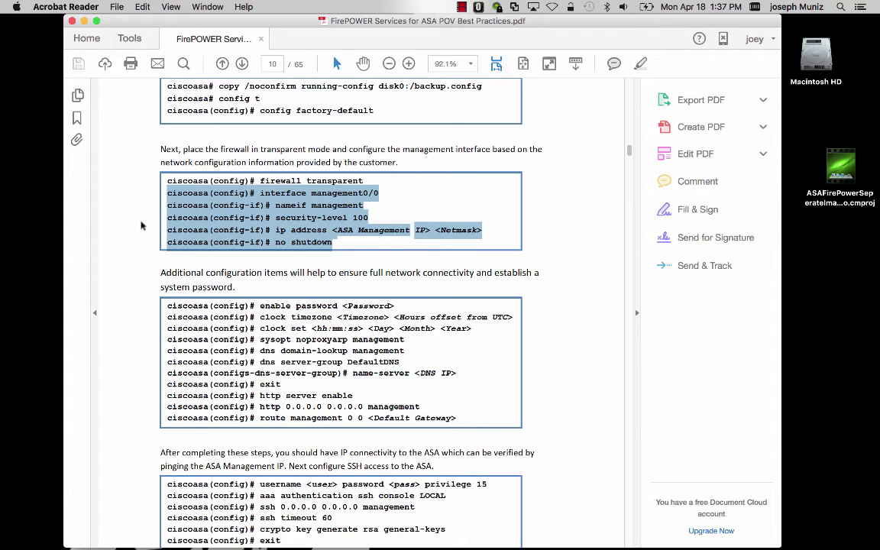
- Highlight the enable password/DNS/HTTP commands and the SSH access block in the PDF
left_click_drag(140, 301, 141, 327)
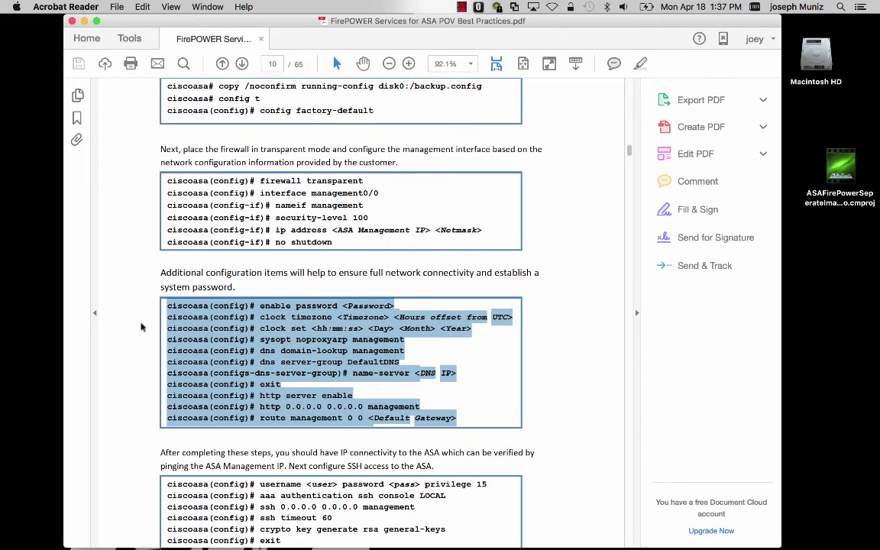
left_click_drag(329, 543, 133, 454)
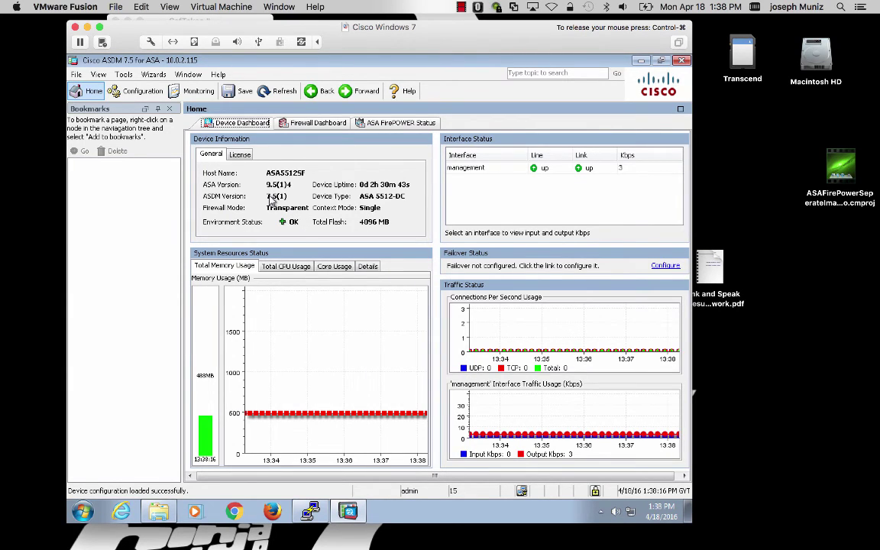
- Launch Tools > Check for ASA/ASDM Updates and get past the Cisco.com login prompt
left_click(124, 74)
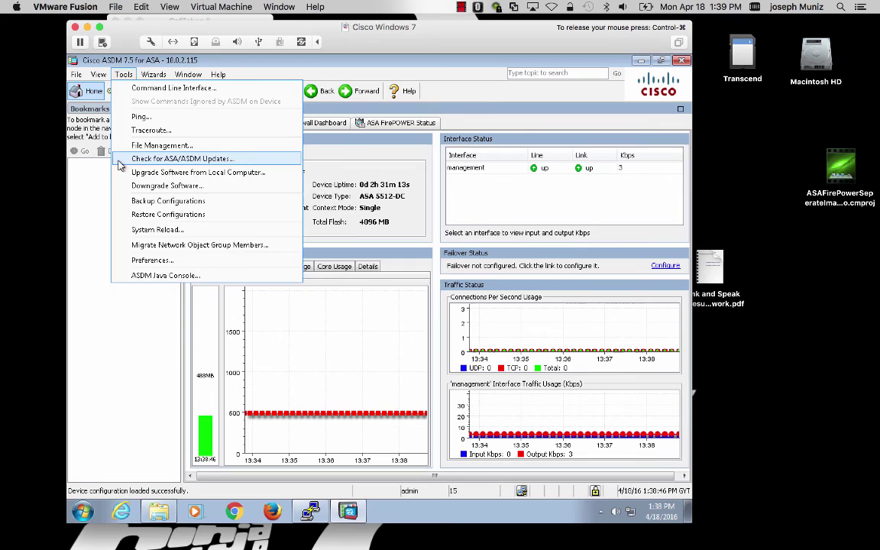
left_click(141, 162)
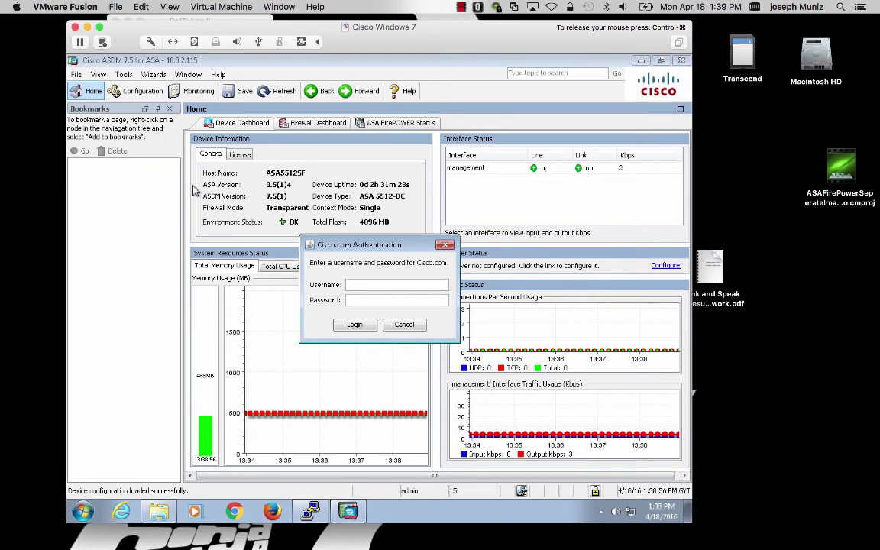
key("Escape")
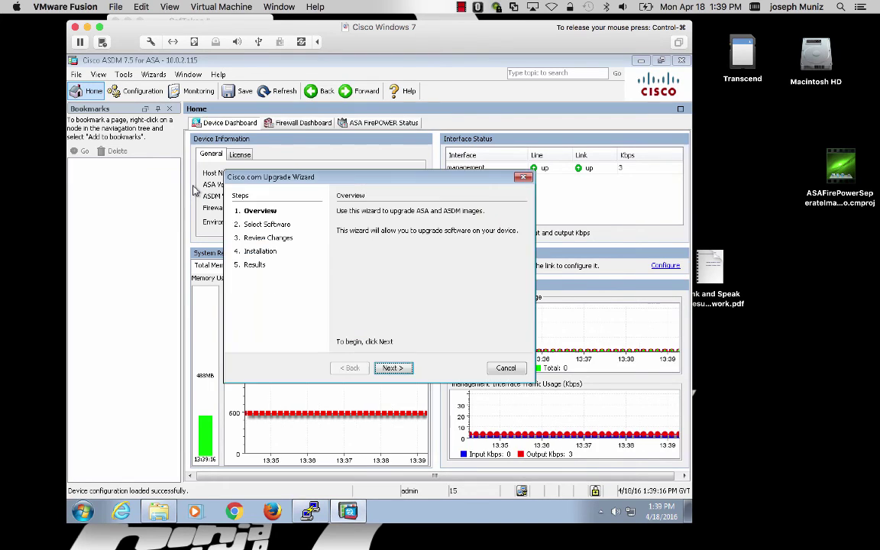
- Select ASA 9.6.1 and ASDM 7.6.1 as upgrade targets and continue the wizard
left_click(394, 368)
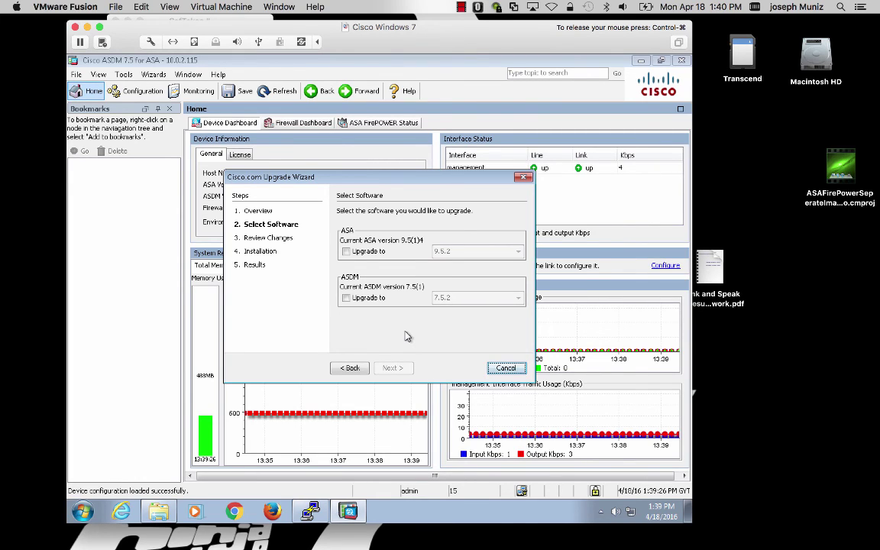
left_click(346, 251)
left_click(517, 252)
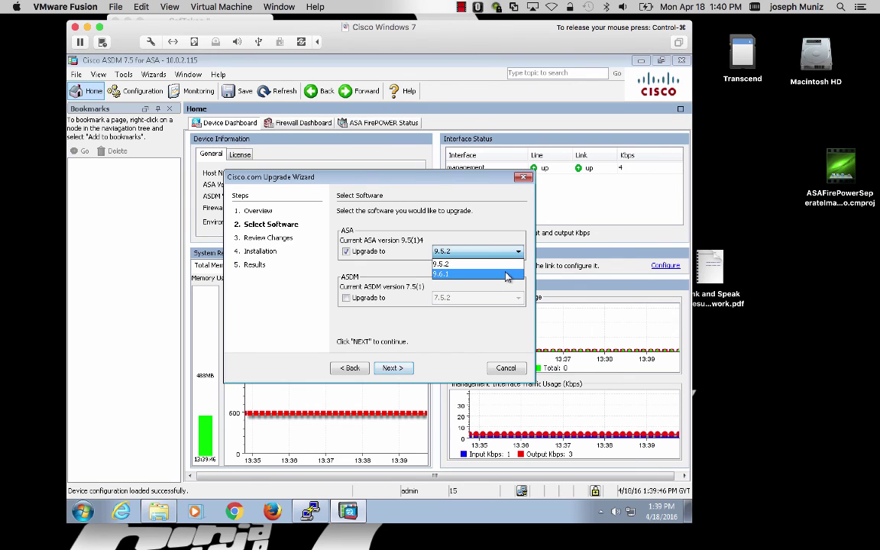
left_click(506, 274)
left_click(346, 297)
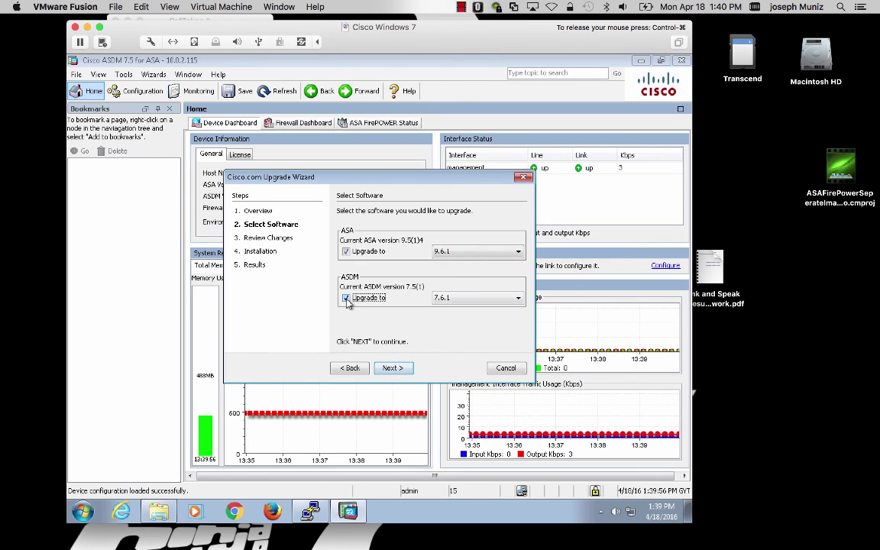
left_click(519, 299)
left_click(519, 307)
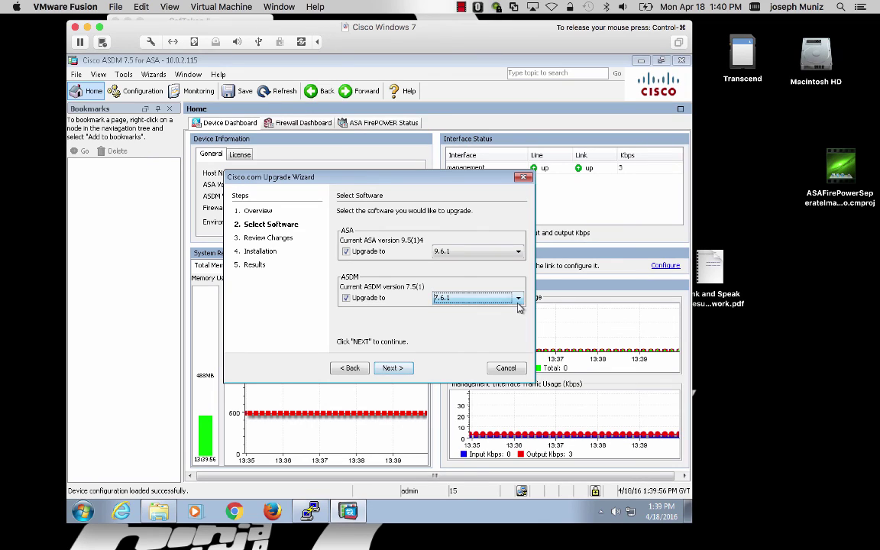
left_click(393, 368)
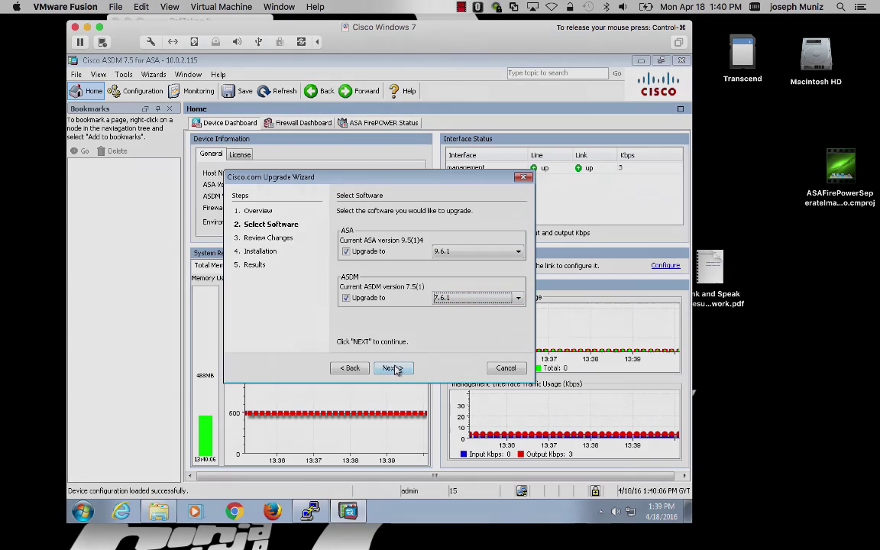